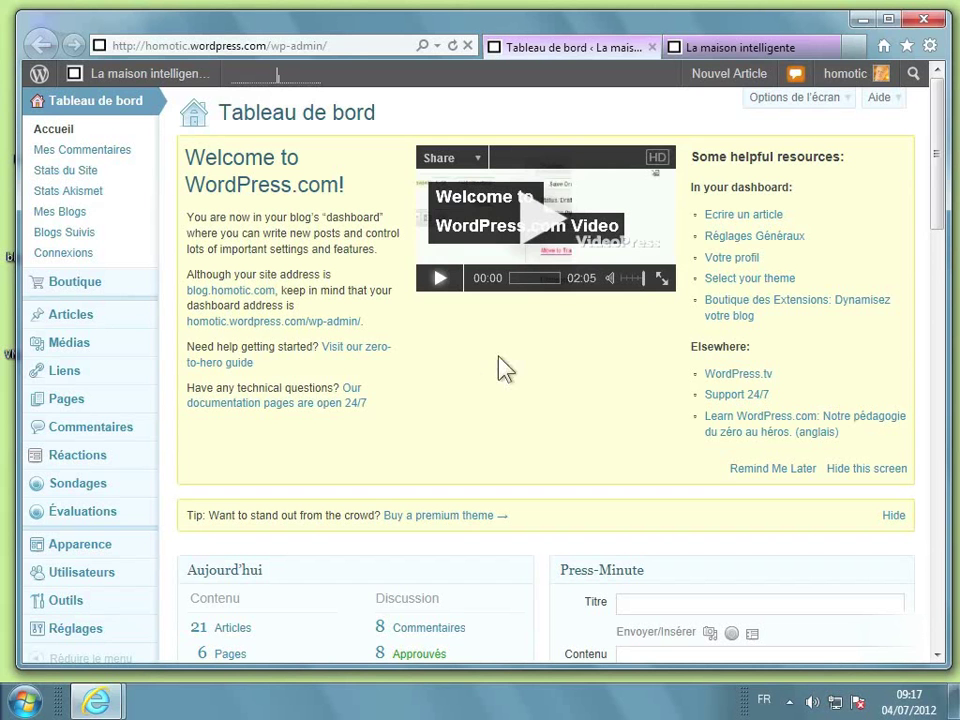
Check the live blog's current look and open the theme management page in the dashboard
click(722, 50)
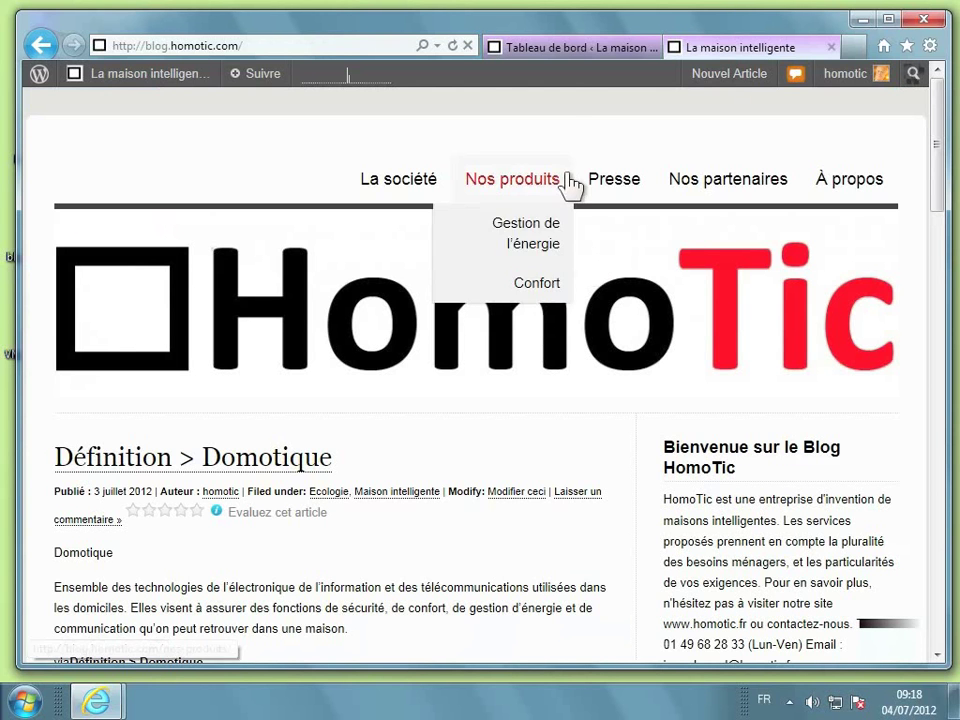
click(564, 54)
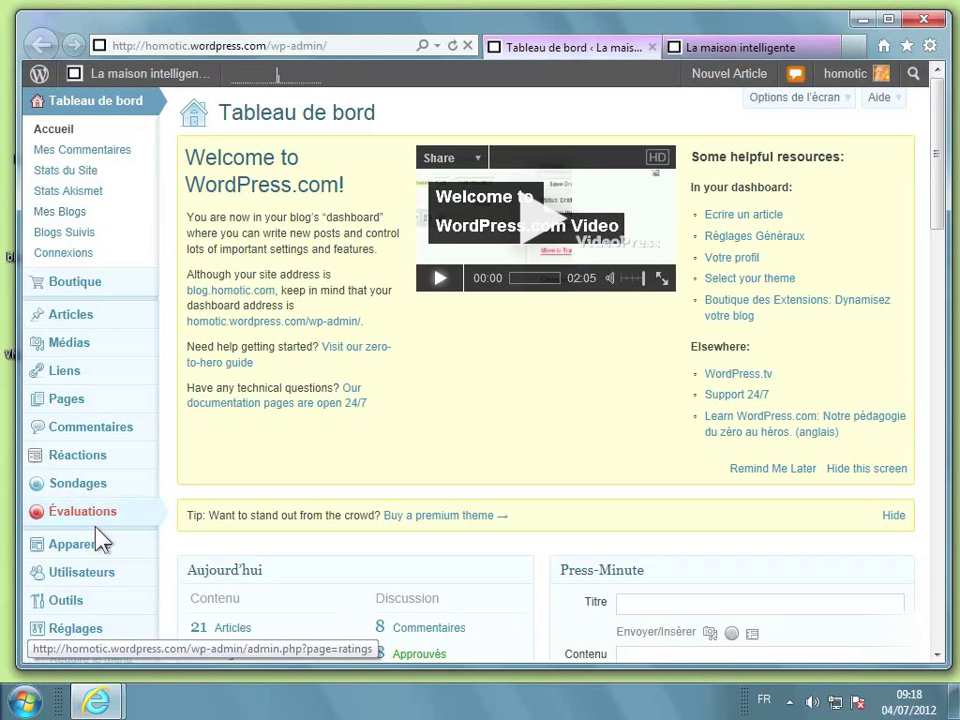
mouse_move(97, 556)
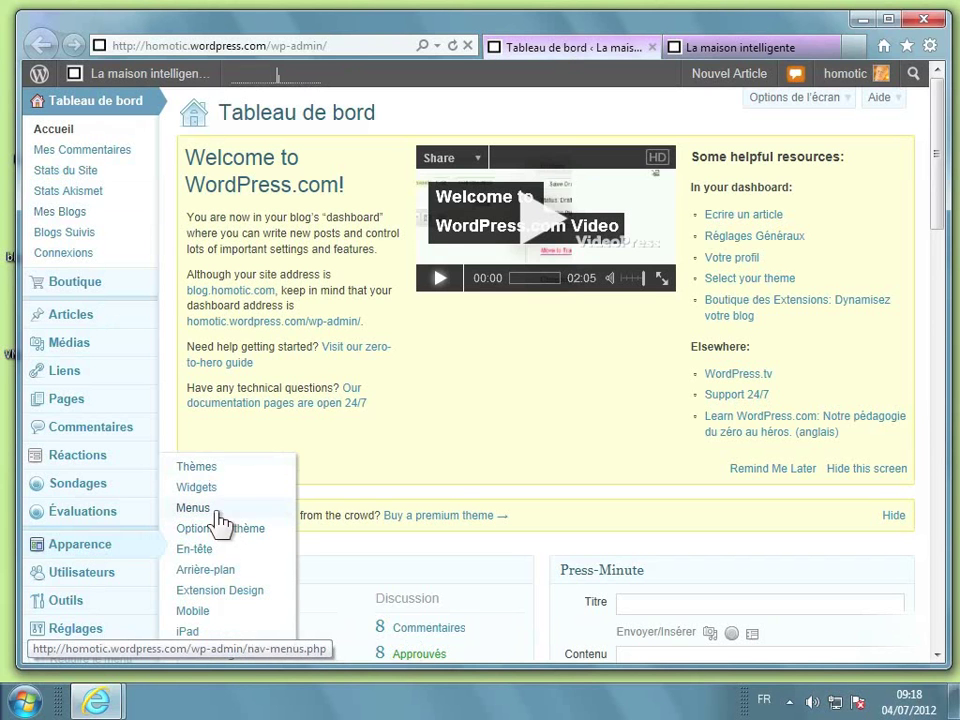
click(206, 467)
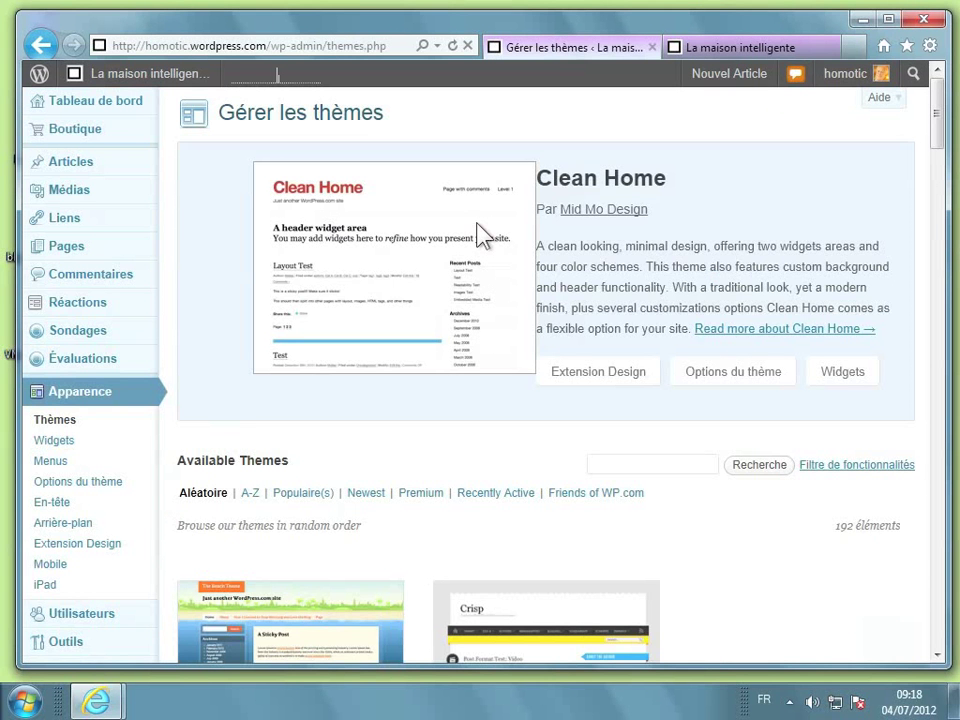
Save the Sombre color scheme in the Clean Home theme options and check it on the refreshed live blog
click(738, 376)
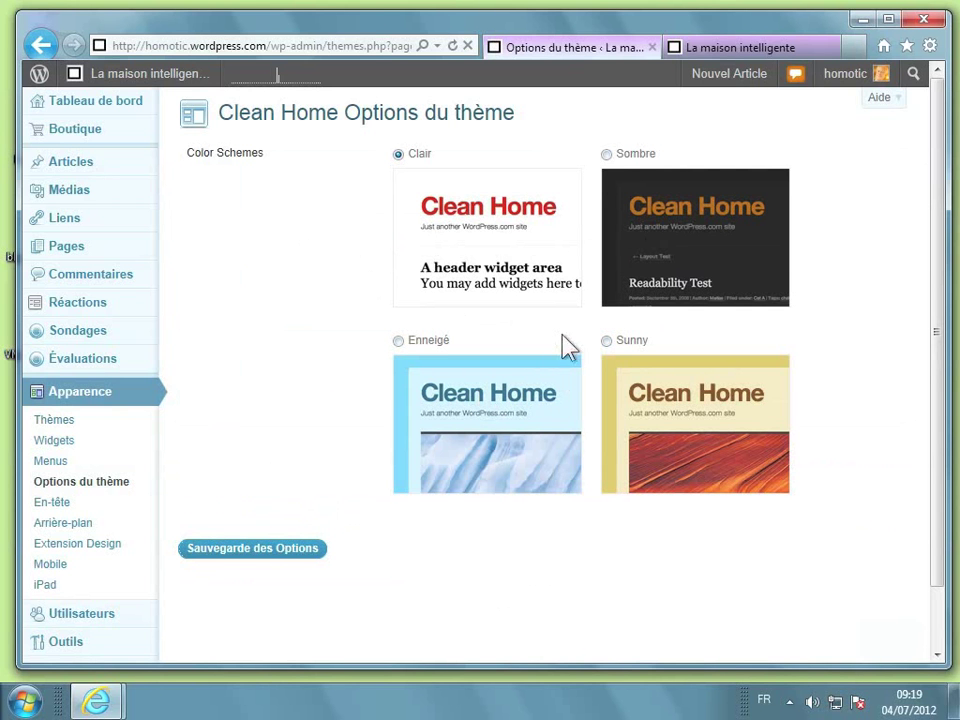
click(607, 155)
click(270, 553)
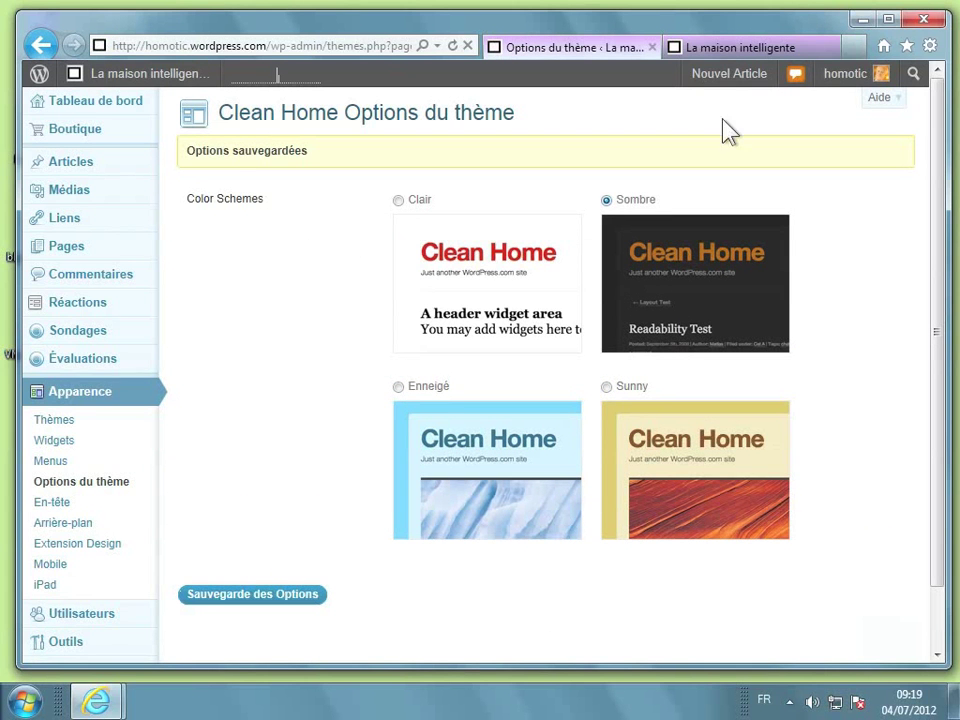
click(763, 54)
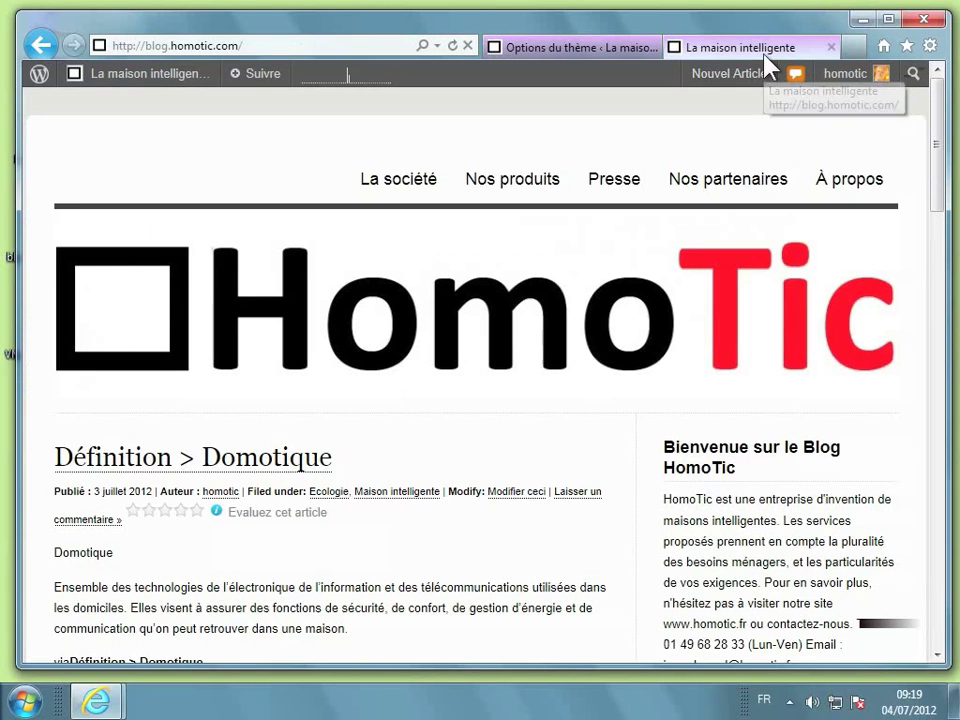
click(515, 280)
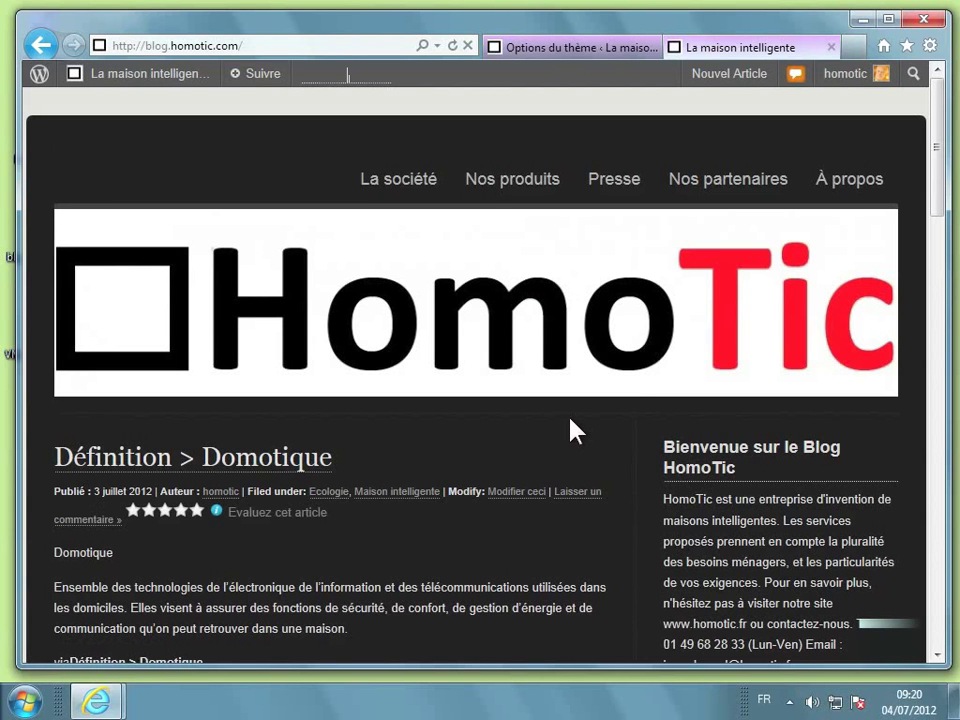
Set the Clean Home color scheme to Clair, save the options and check the live blog
click(565, 50)
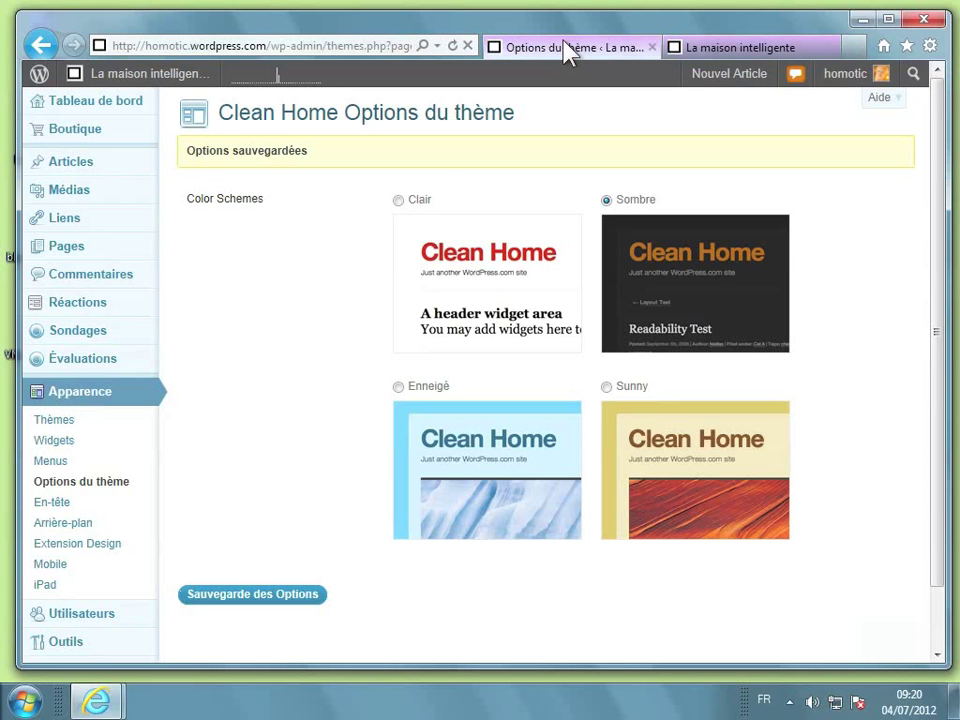
click(399, 201)
click(233, 600)
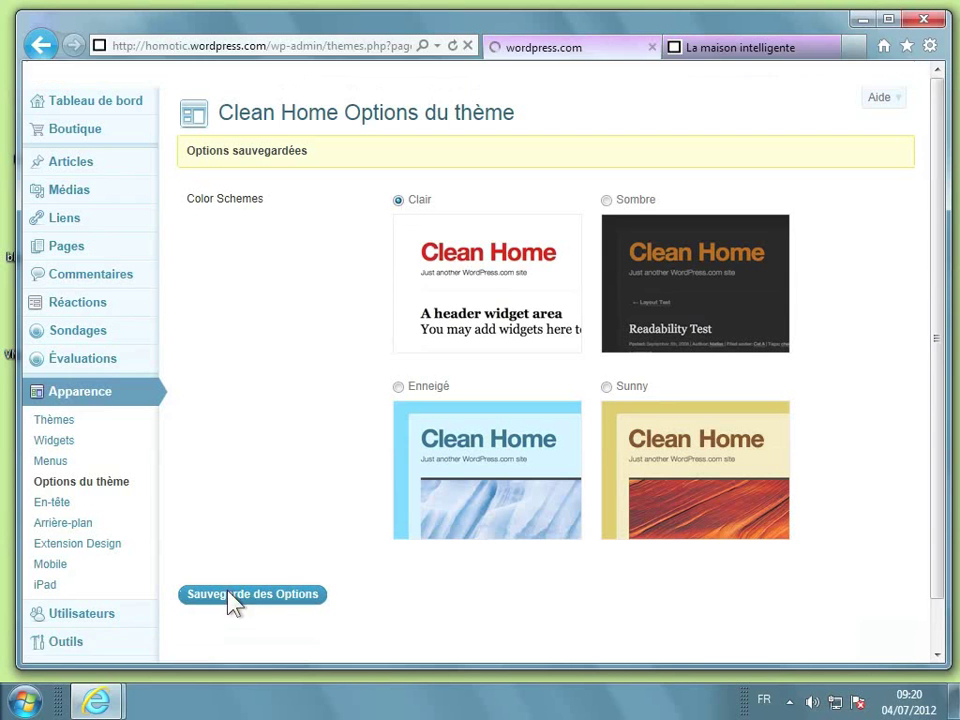
click(808, 47)
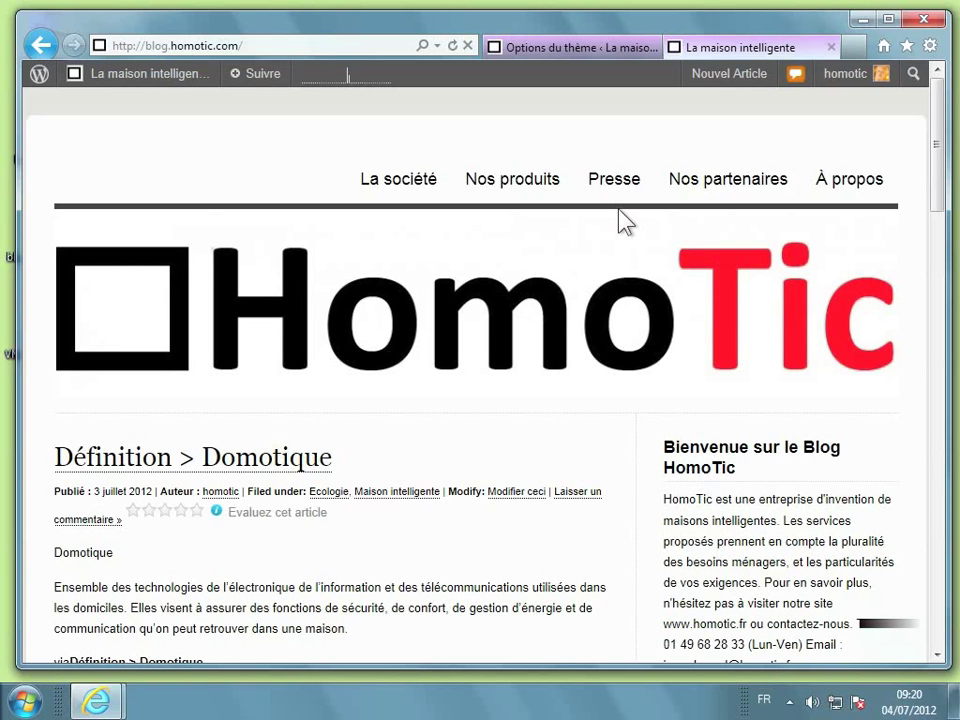
click(582, 52)
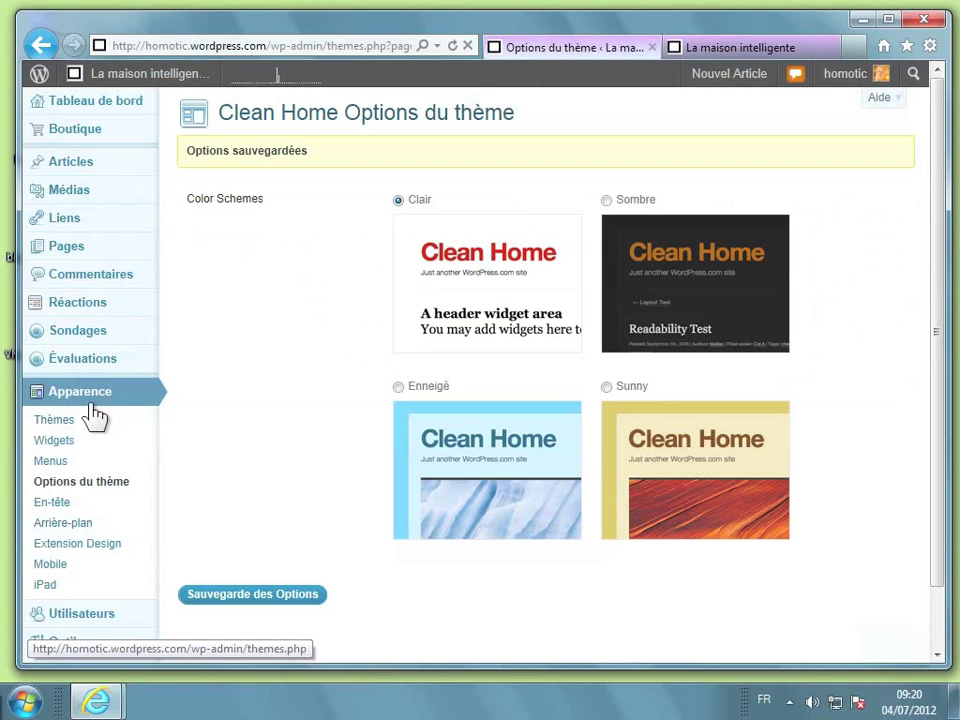
Open the custom font settings of the design extension and look at the live blog's current text for comparison
click(89, 556)
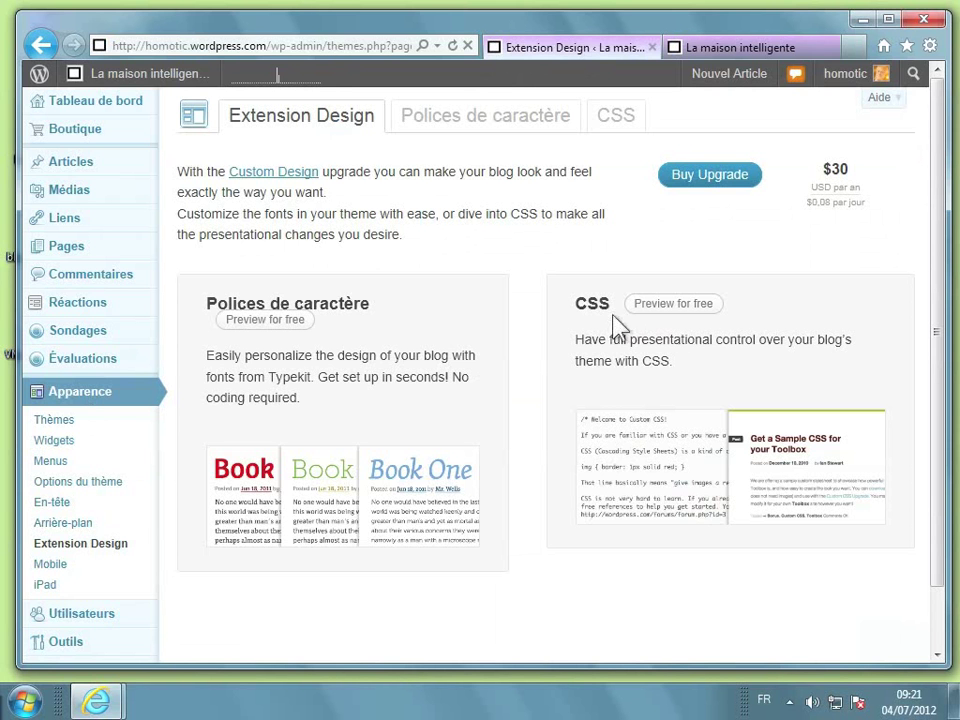
click(486, 122)
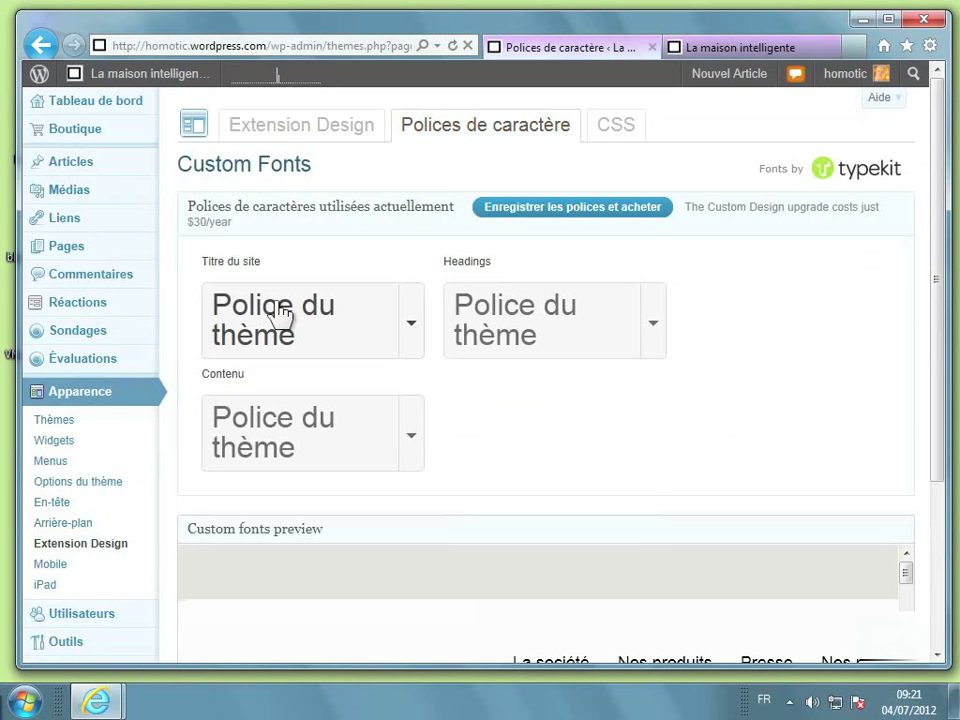
click(722, 50)
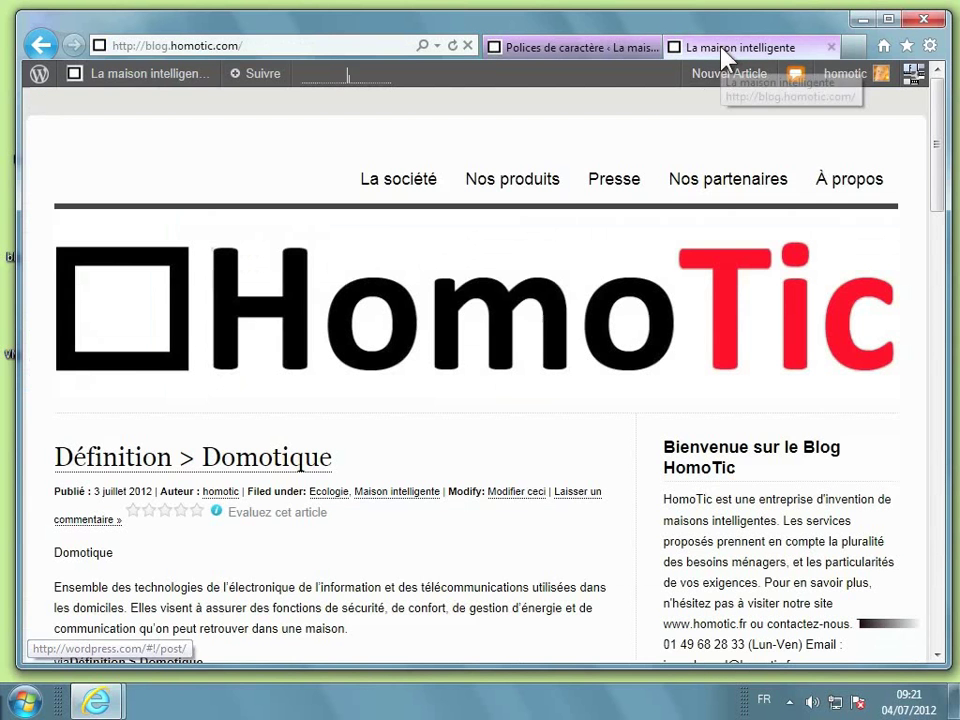
mouse_move(514, 236)
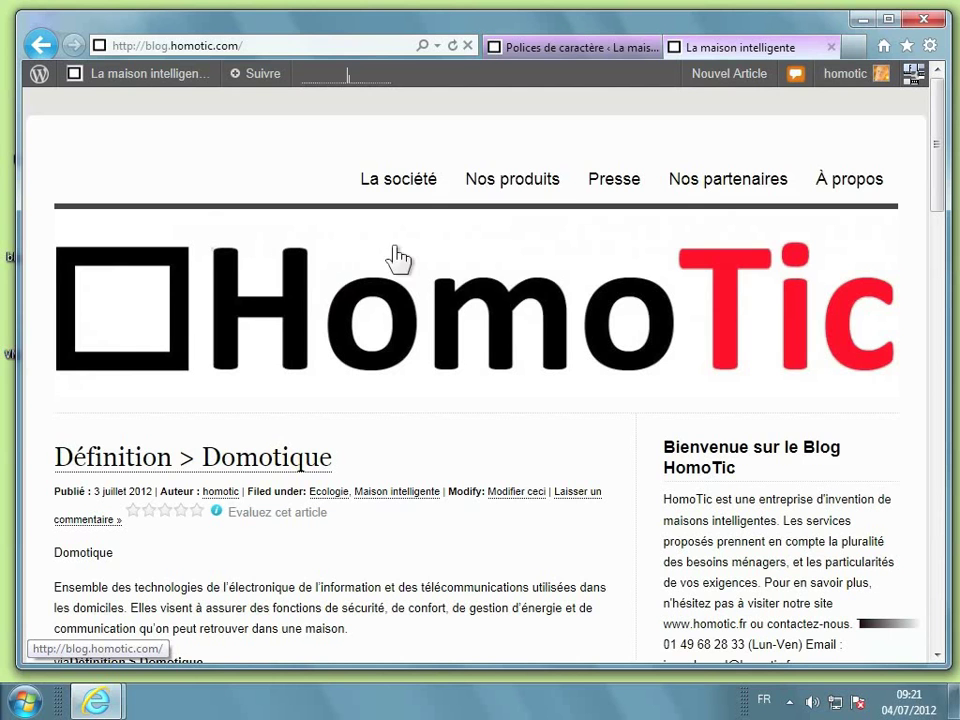
click(548, 58)
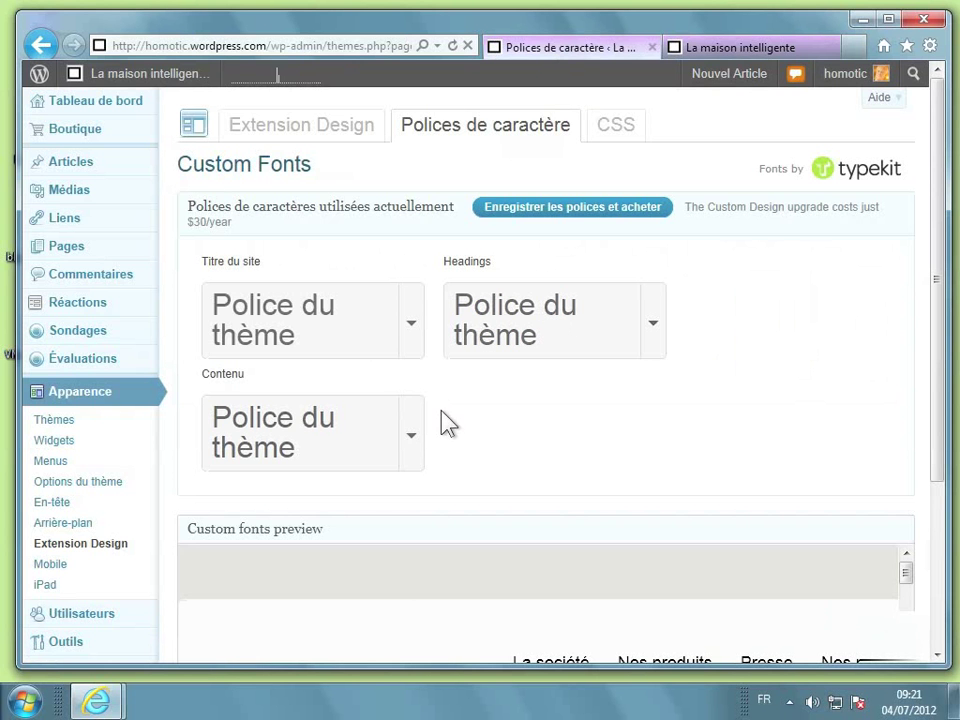
Browse the available custom fonts and choose Ronnia for the site title
click(412, 325)
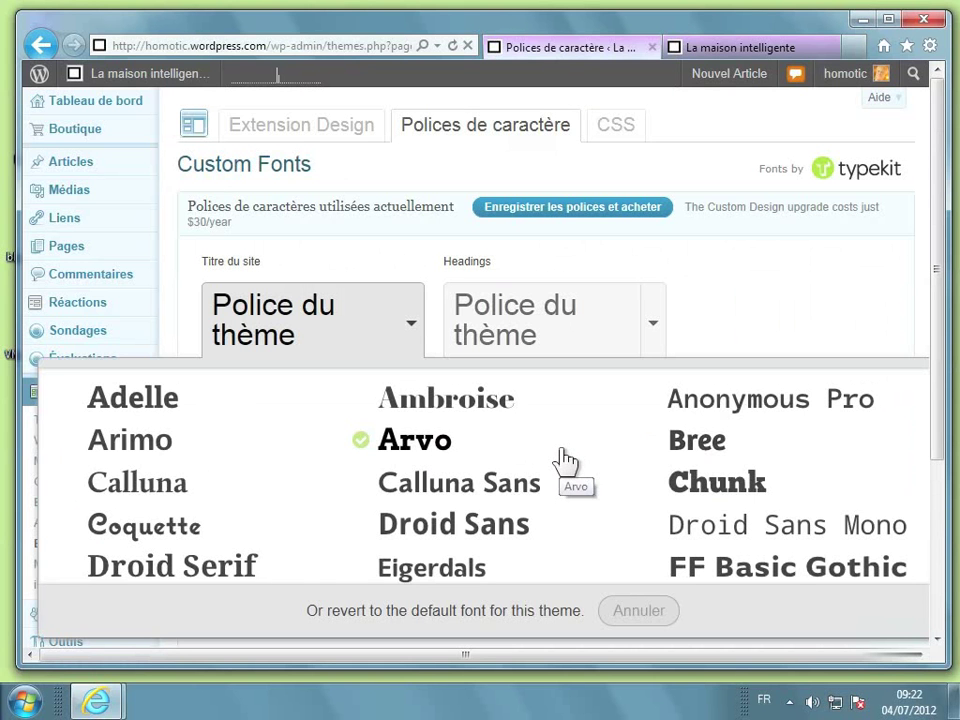
scroll(557, 460, down, 1)
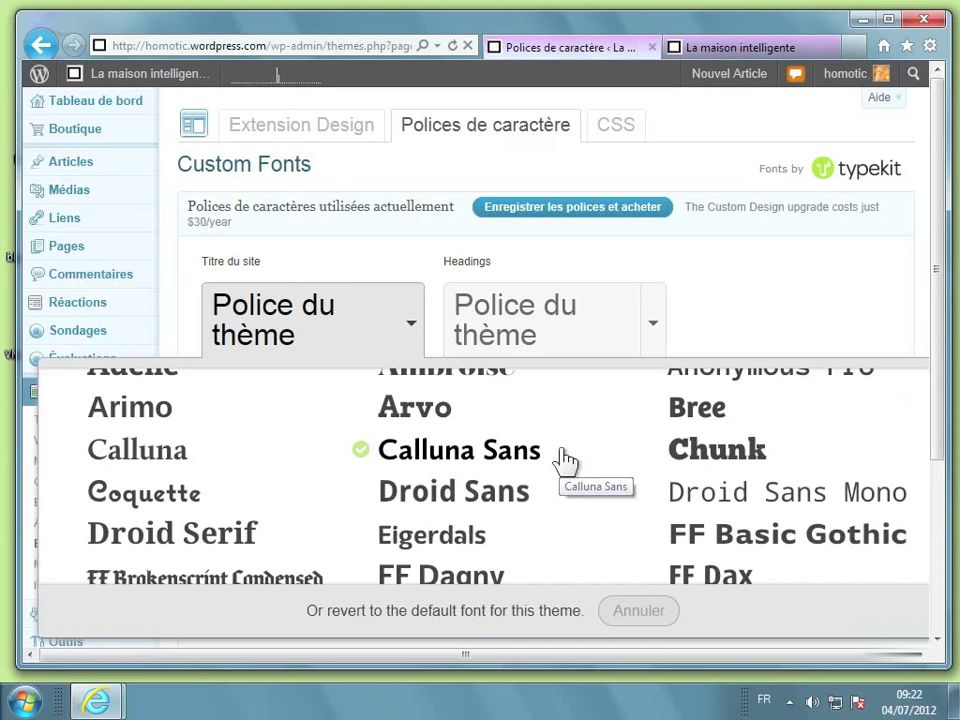
scroll(564, 456, down, 5)
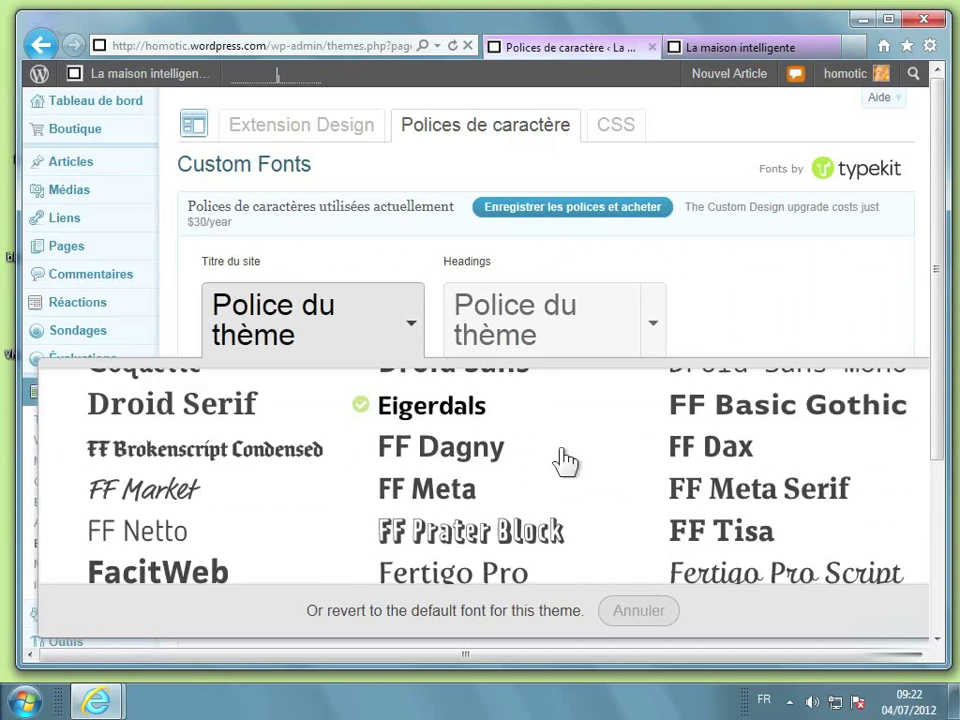
scroll(565, 460, down, 3)
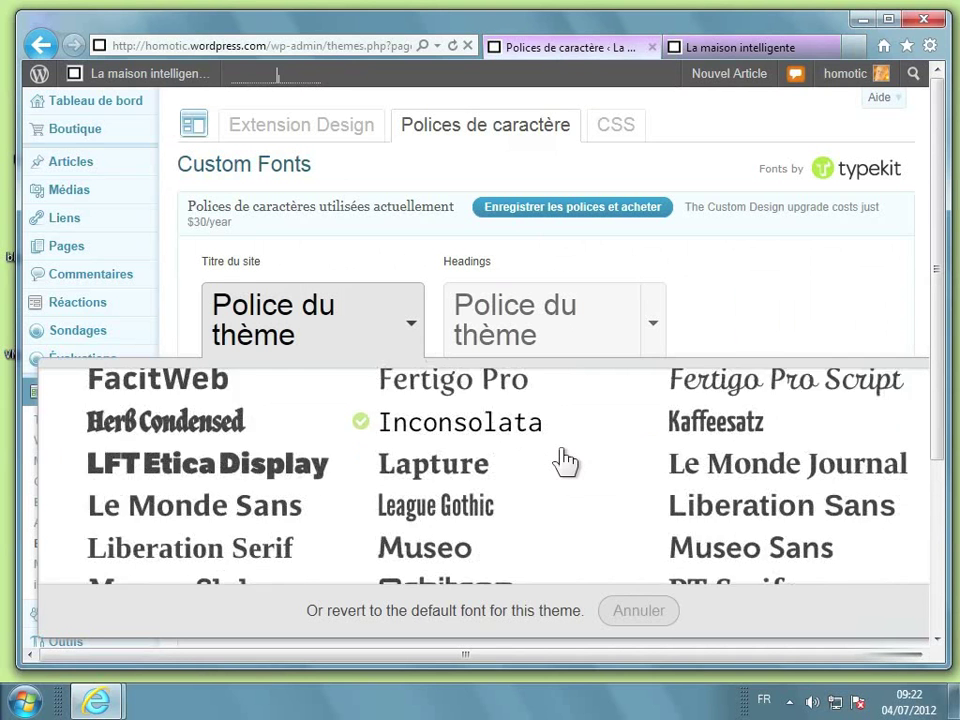
scroll(565, 460, down, 4)
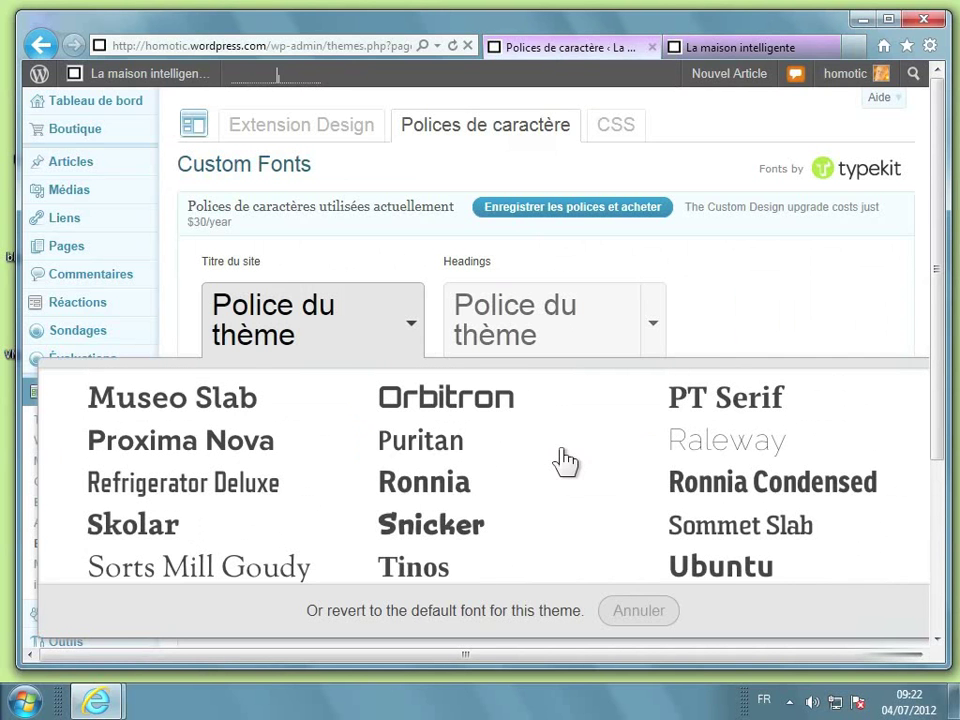
click(418, 487)
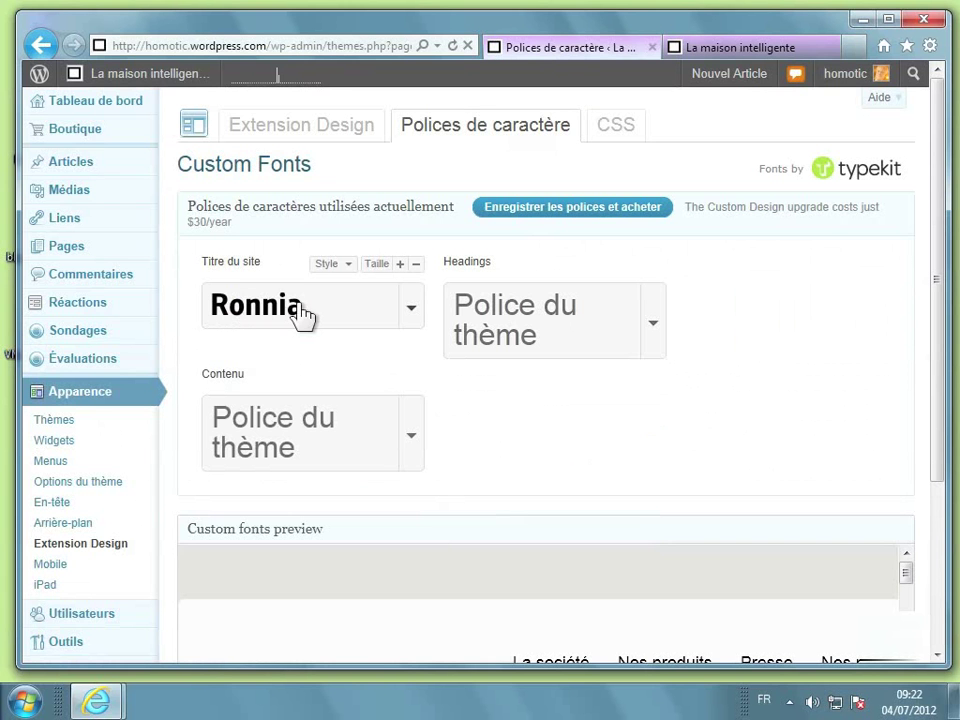
Set the site title font's size to +10 and view its style choices
click(383, 268)
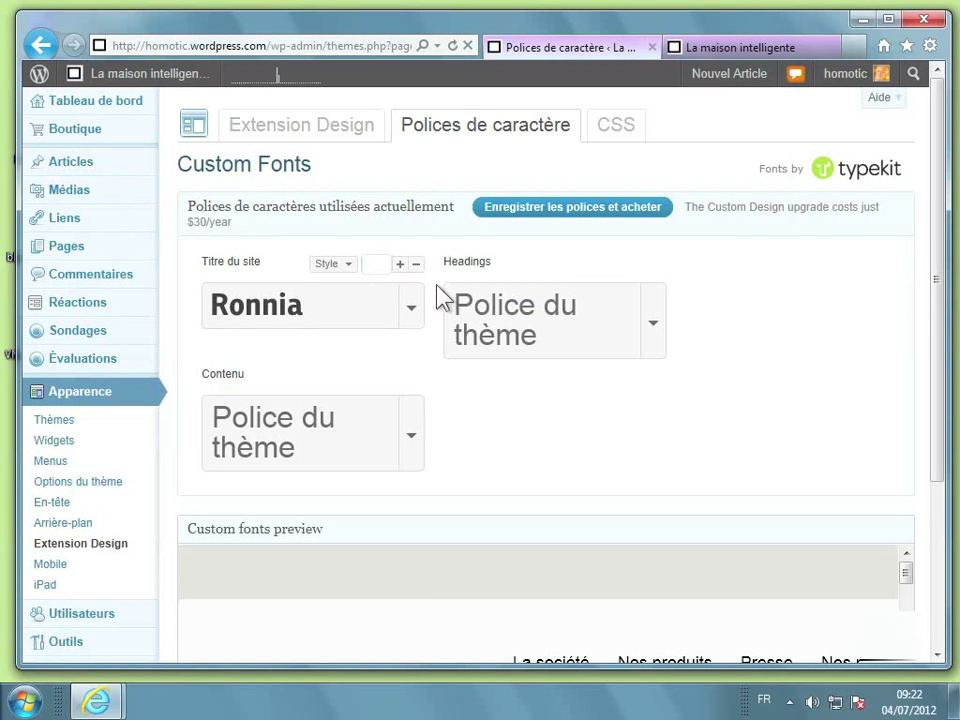
text(22)
click(339, 265)
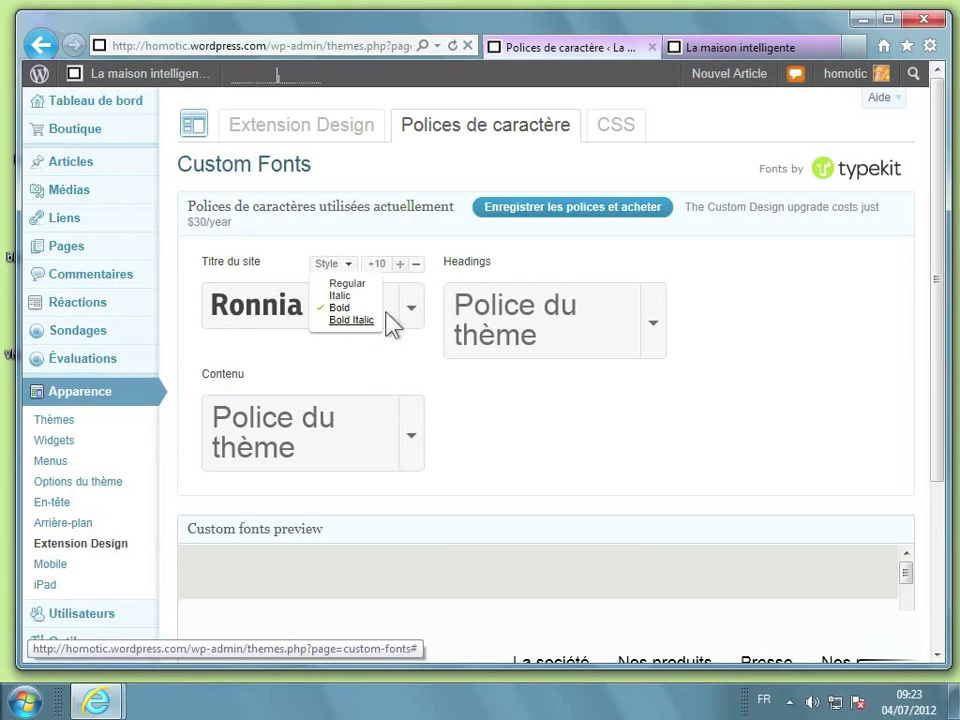
click(491, 262)
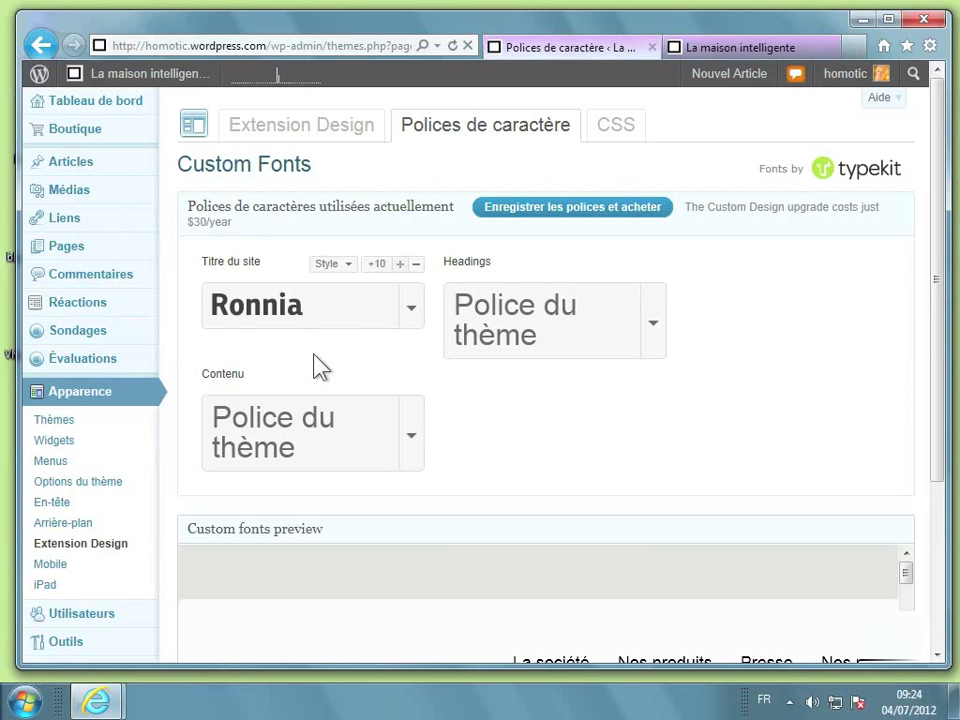
Save the fonts to start buying the Extension Design upgrade, and review the cart, payment methods and billing form
click(519, 208)
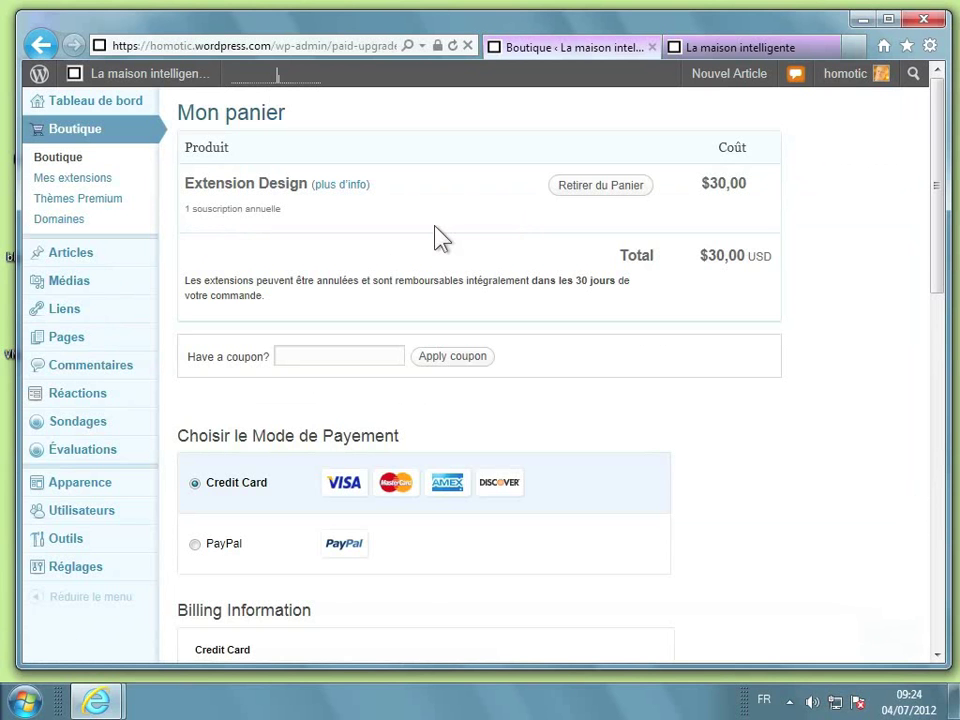
scroll(440, 238, down, 3)
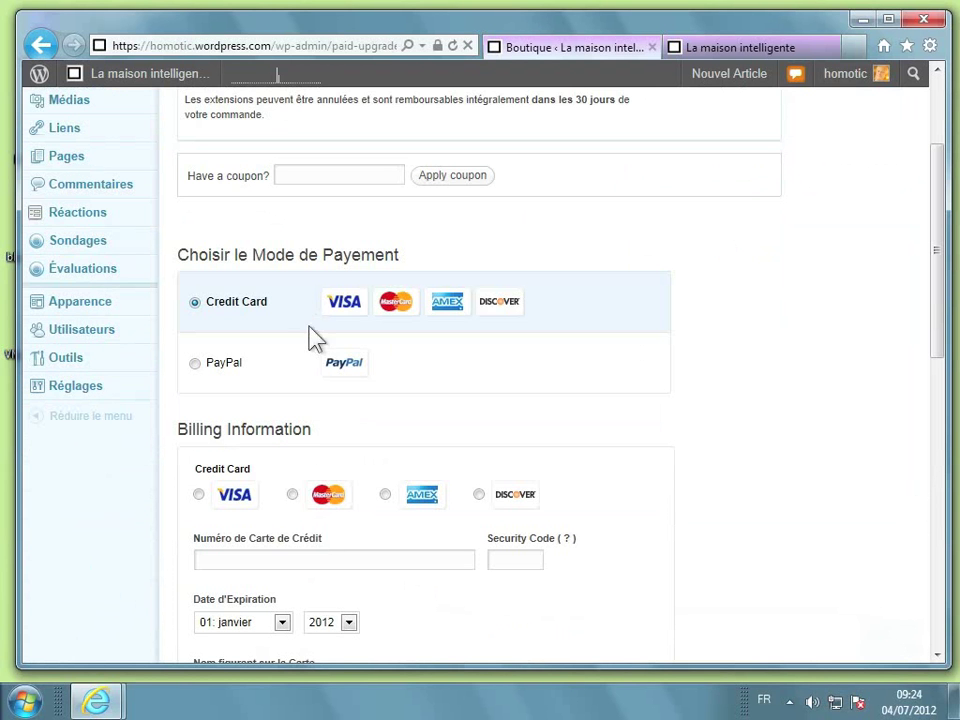
scroll(318, 378, down, 3)
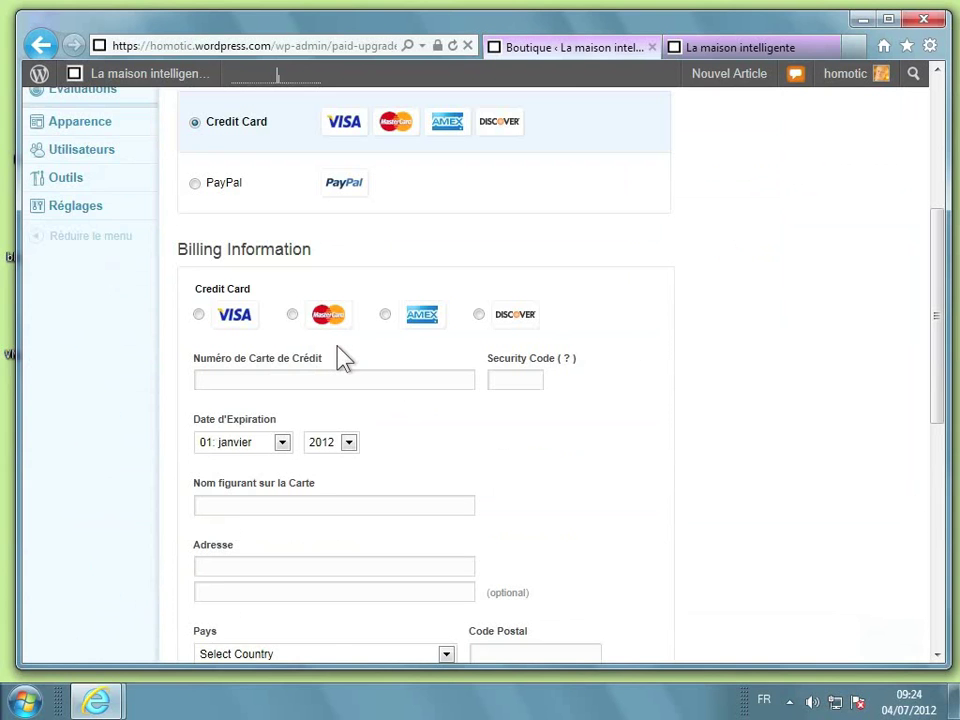
scroll(340, 358, down, 2)
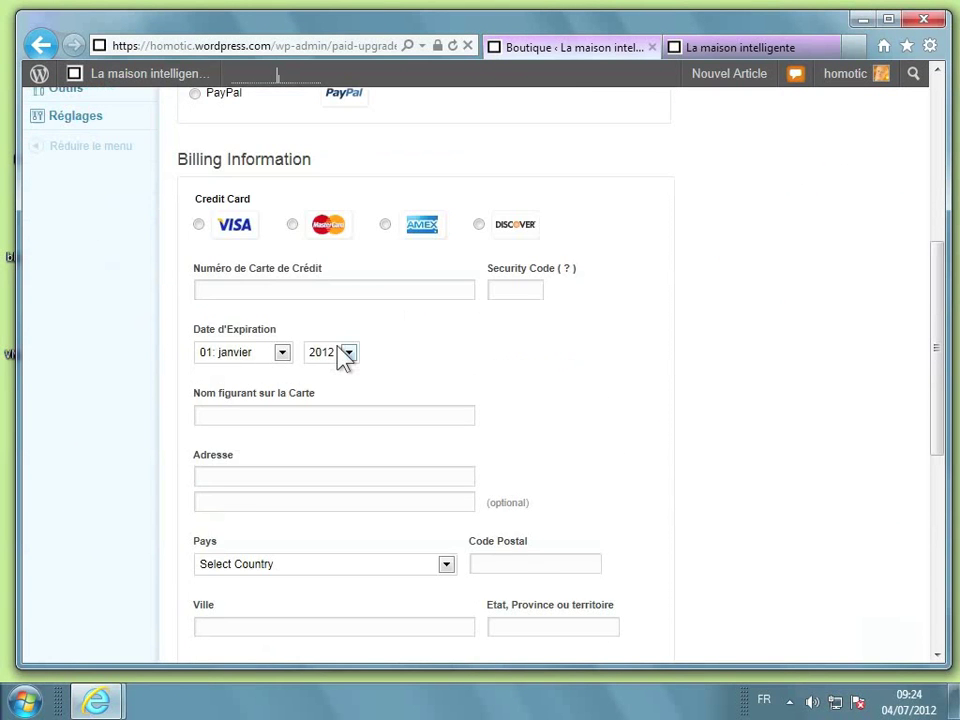
scroll(343, 358, down, 4)
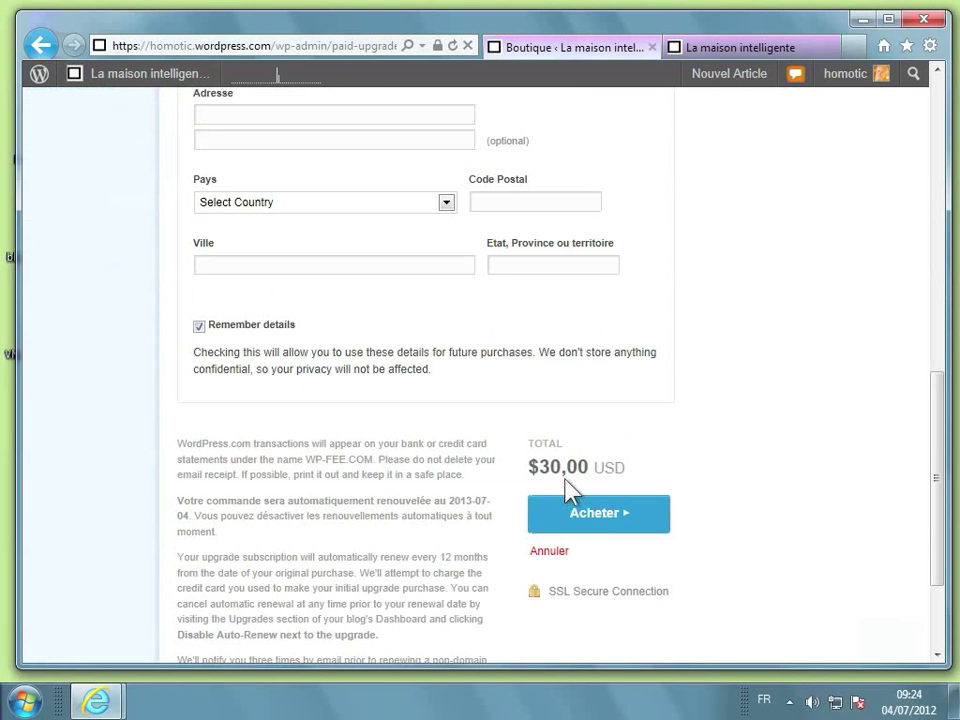